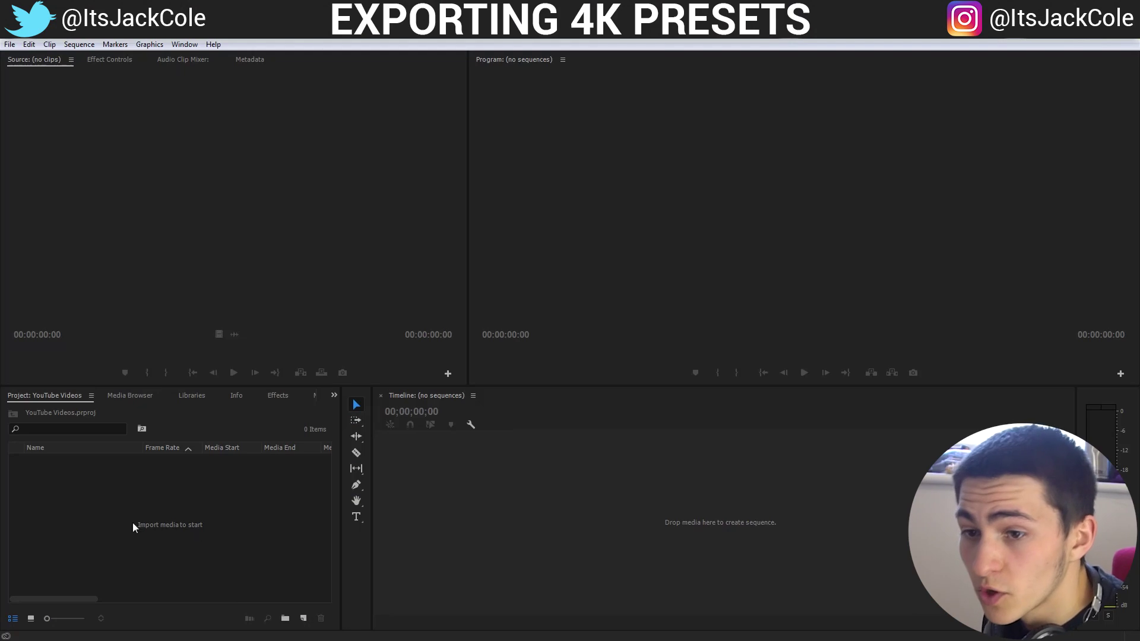
- Import C0147.MP4 from Explorer into the Project panel and create a C0147 sequence from it
key("alt+Tab")
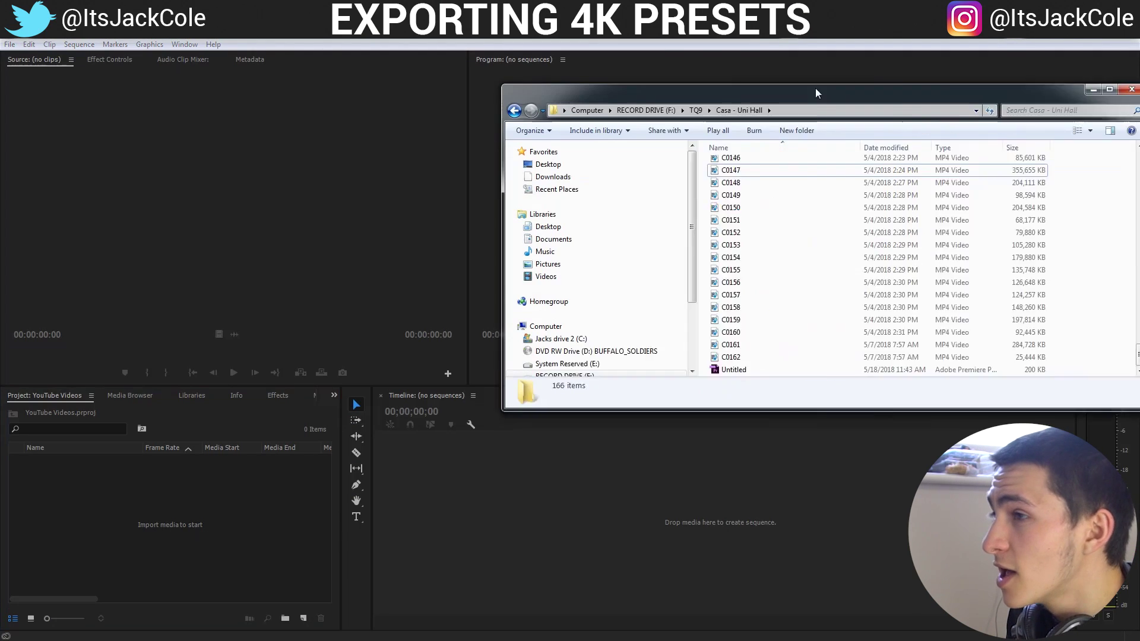
left_click_drag(815, 87, 621, 94)
left_click(633, 88)
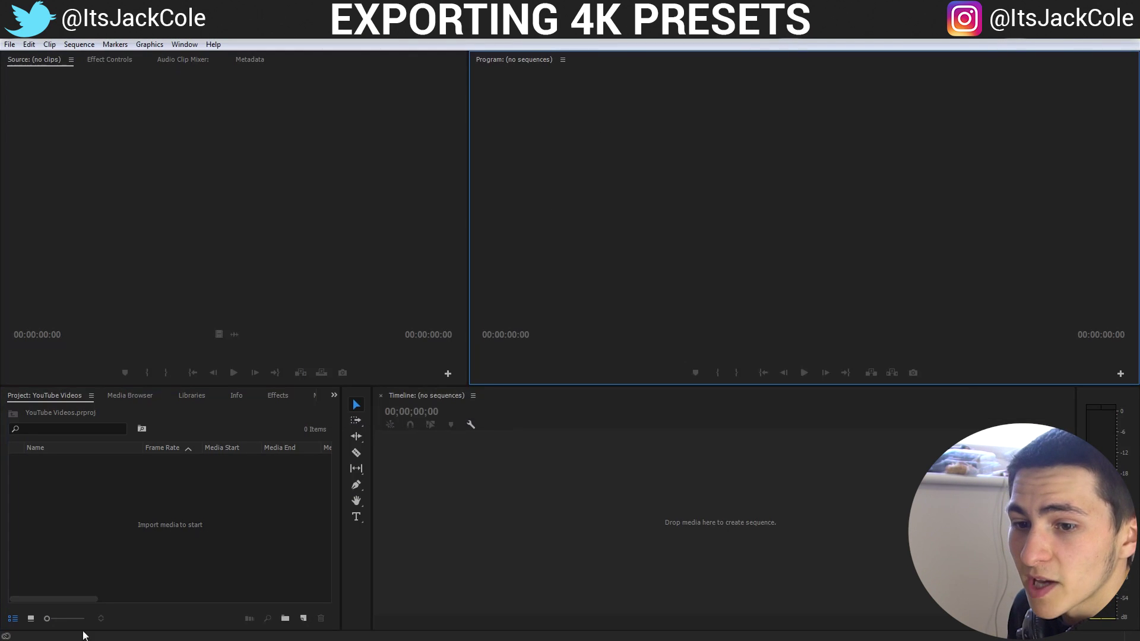
key("alt+Tab")
left_click_drag(555, 176, 203, 508)
left_click(79, 494)
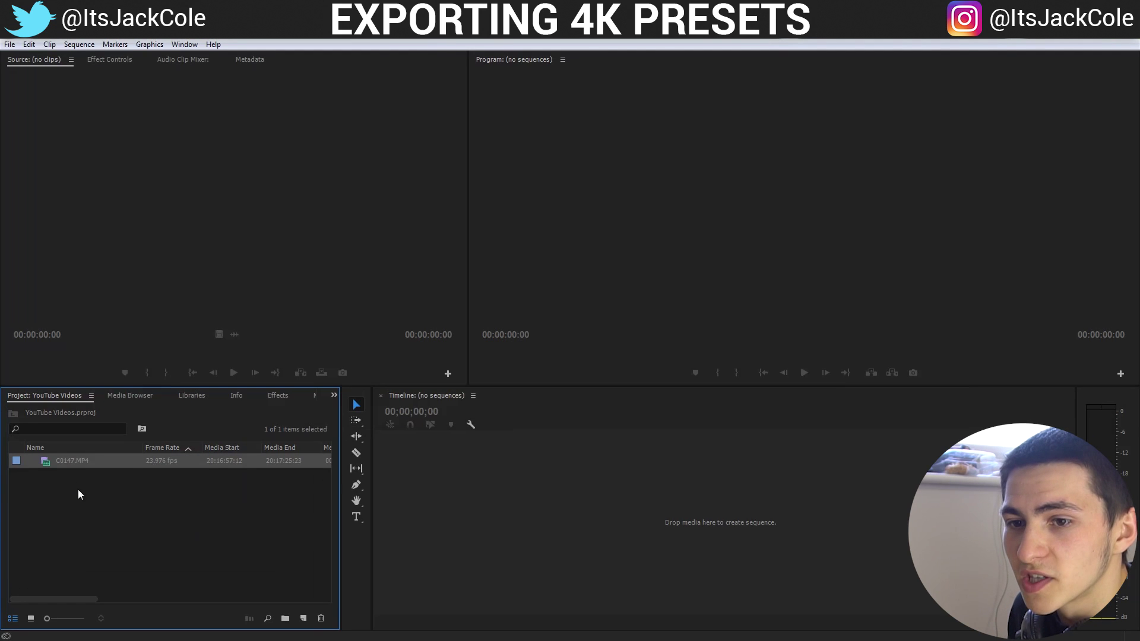
left_click_drag(39, 462, 304, 619)
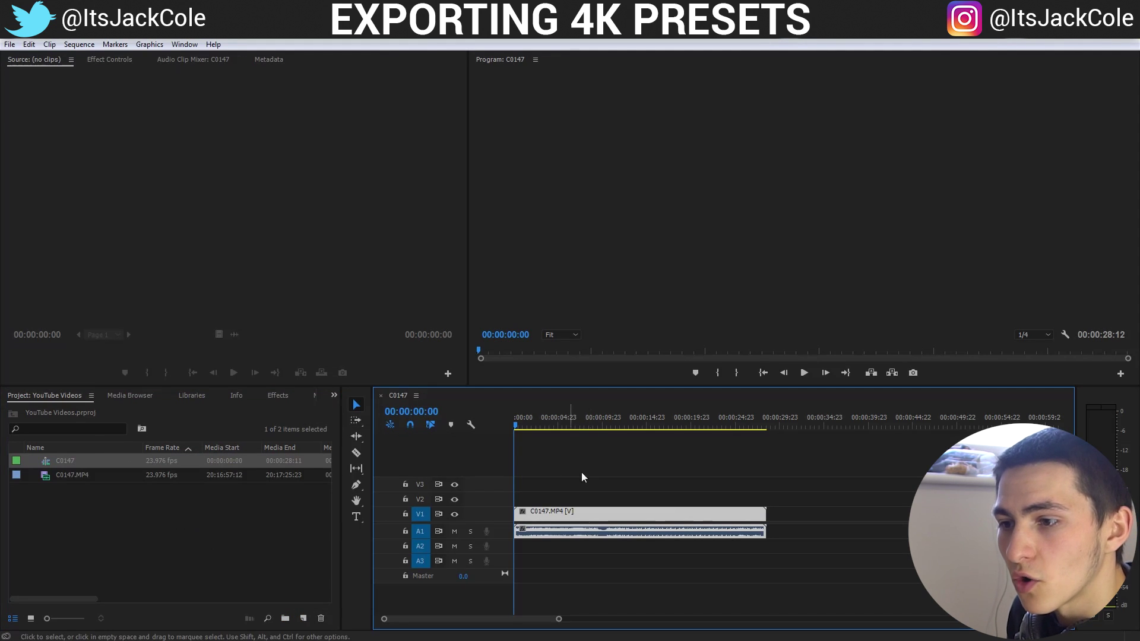
- Split the concert clip with the razor at 00:00:11:11
left_click_drag(601, 425, 607, 430)
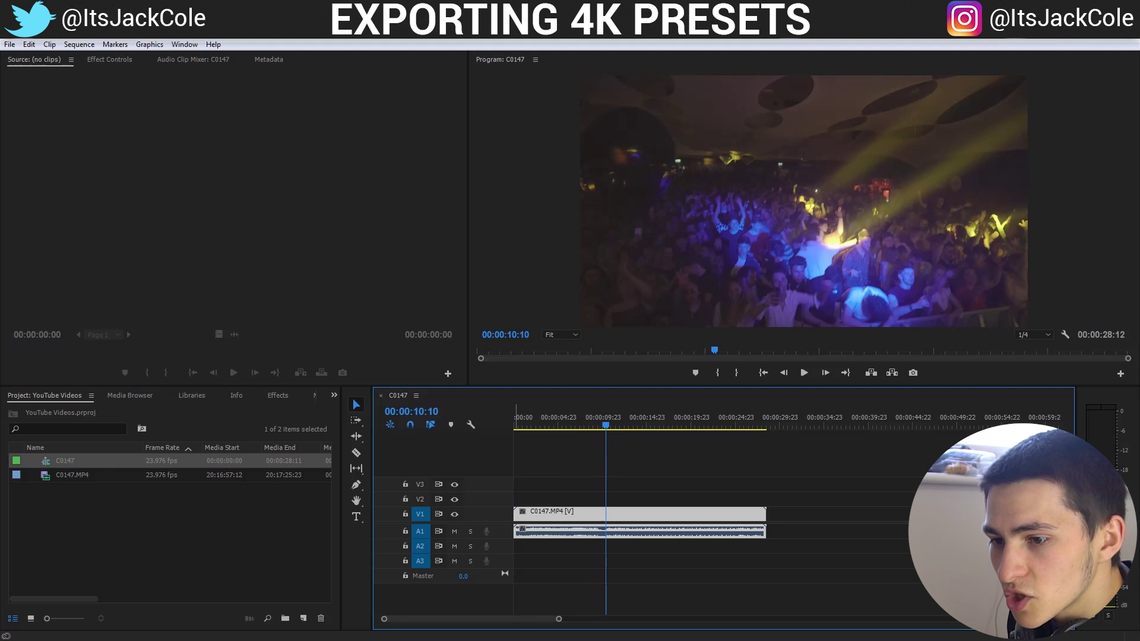
key("equal")
key("equal")
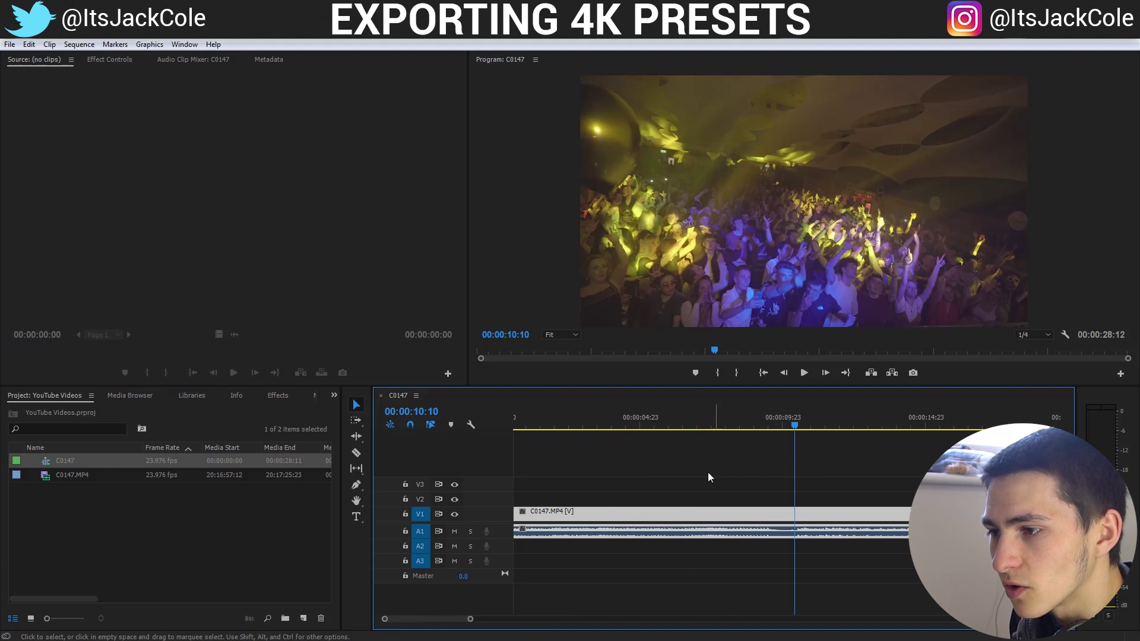
left_click_drag(793, 417, 824, 425)
key("ctrl+k")
left_click(867, 513)
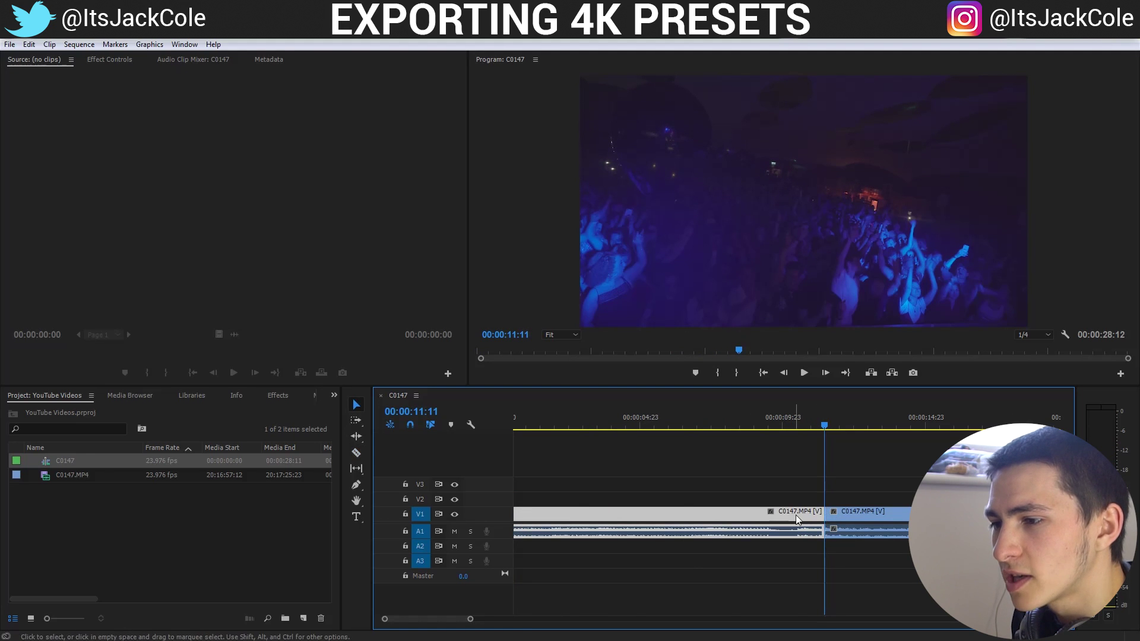
- Delete the opening piece, move the remainder to the sequence start, and play it back
key("Delete")
left_click_drag(470, 619, 567, 619)
left_click_drag(632, 514, 544, 514)
key("Home")
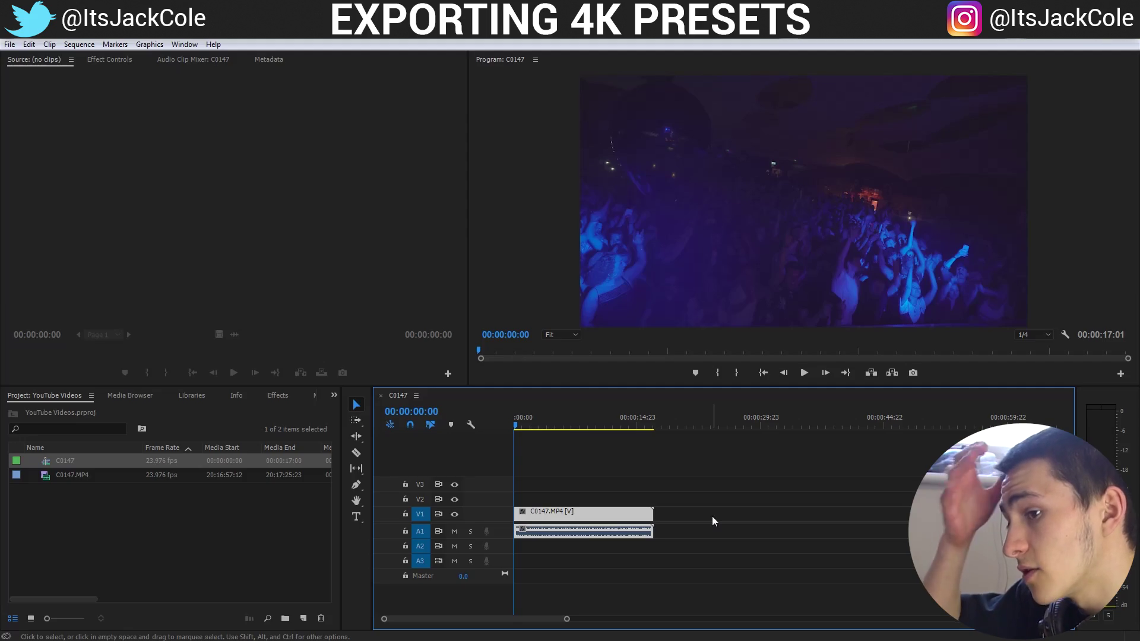
key("space")
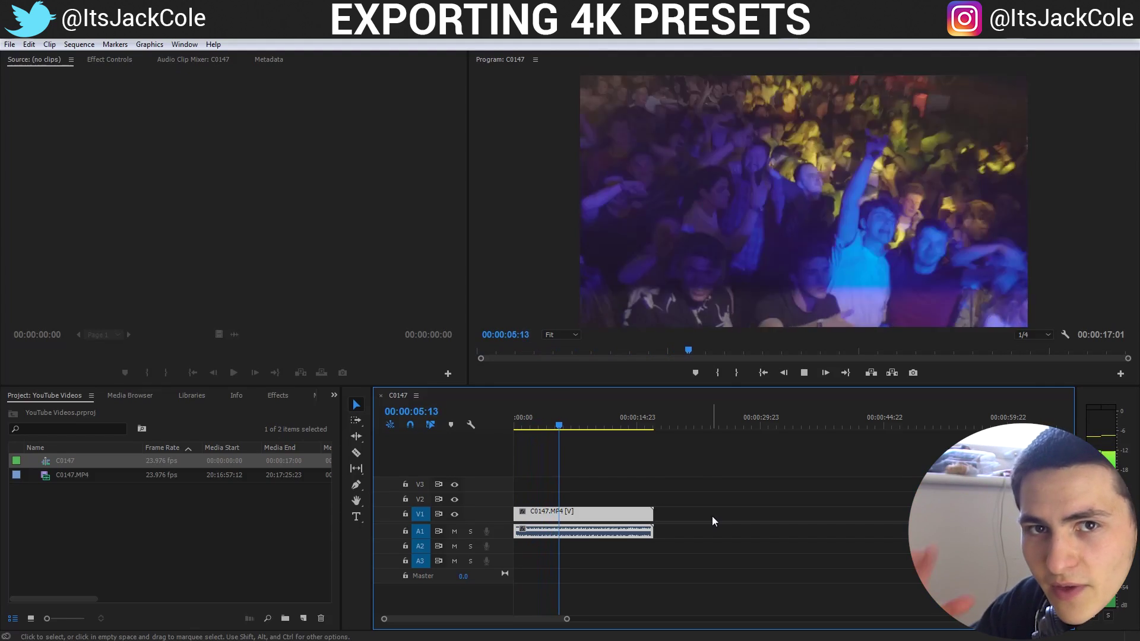
- Review the trimmed 17-second sequence with repeated playback from the start
key("space")
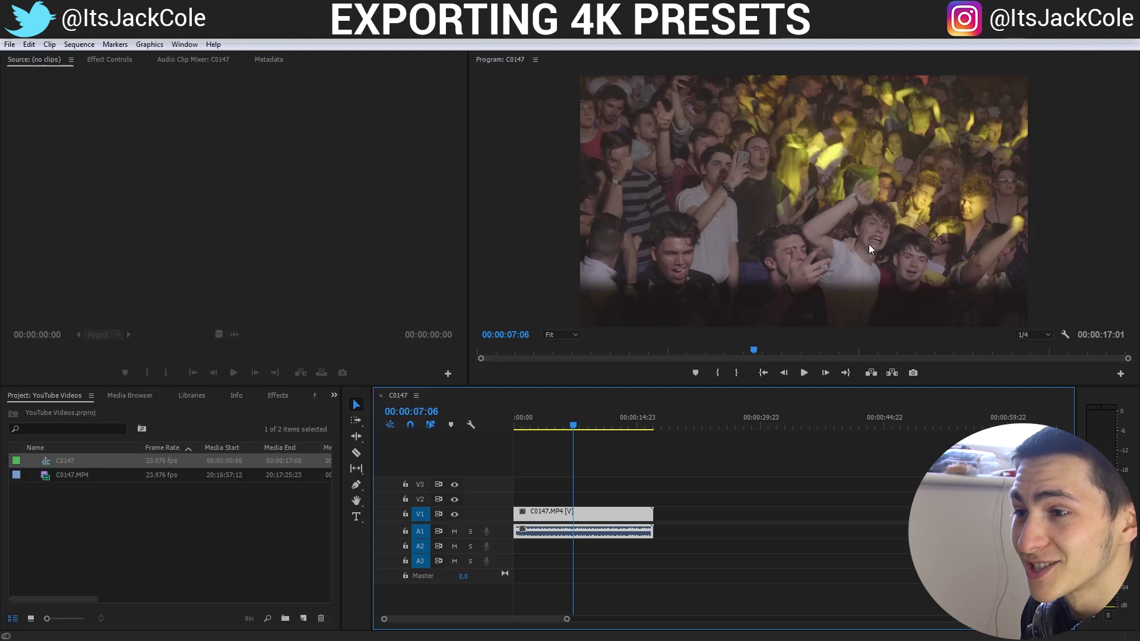
key("space")
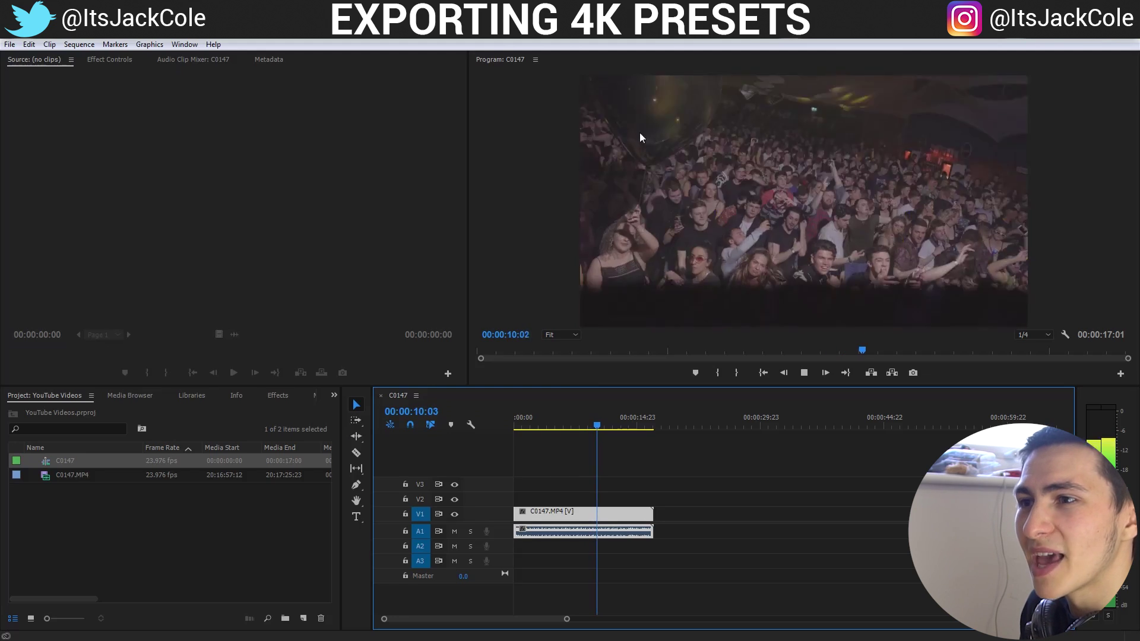
key("space")
key("space")
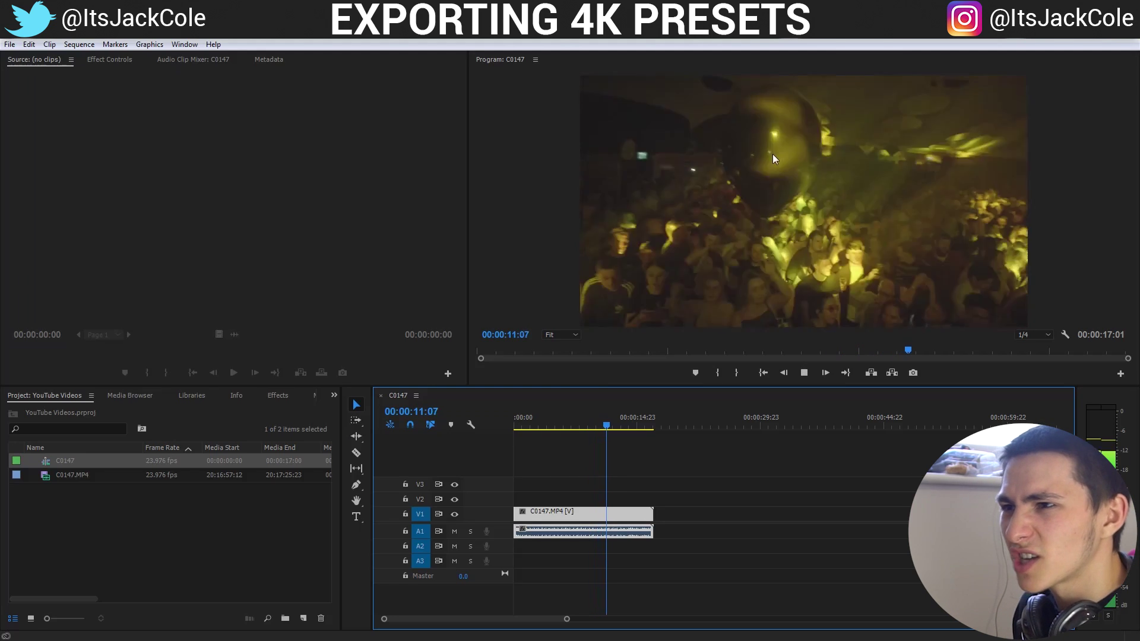
key("space")
key("Home")
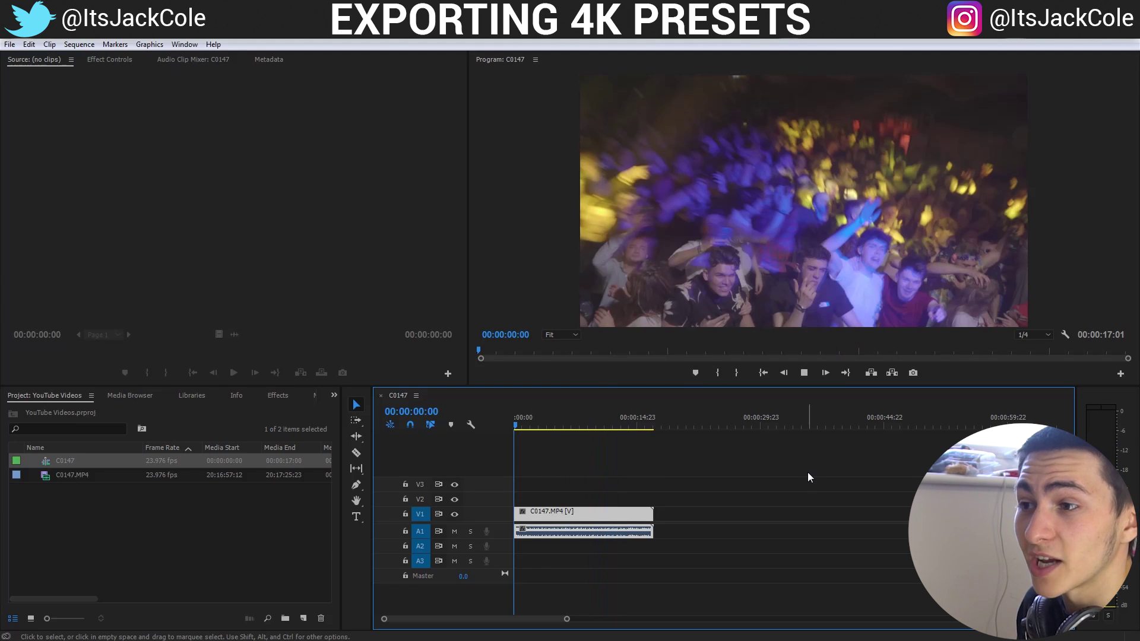
key("space")
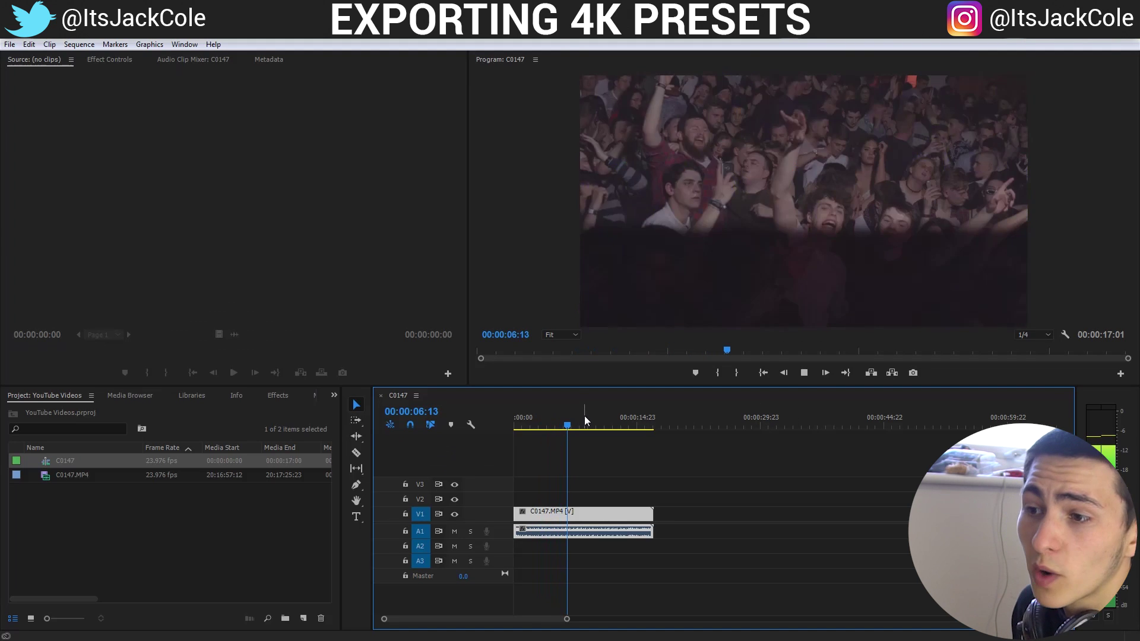
key("space")
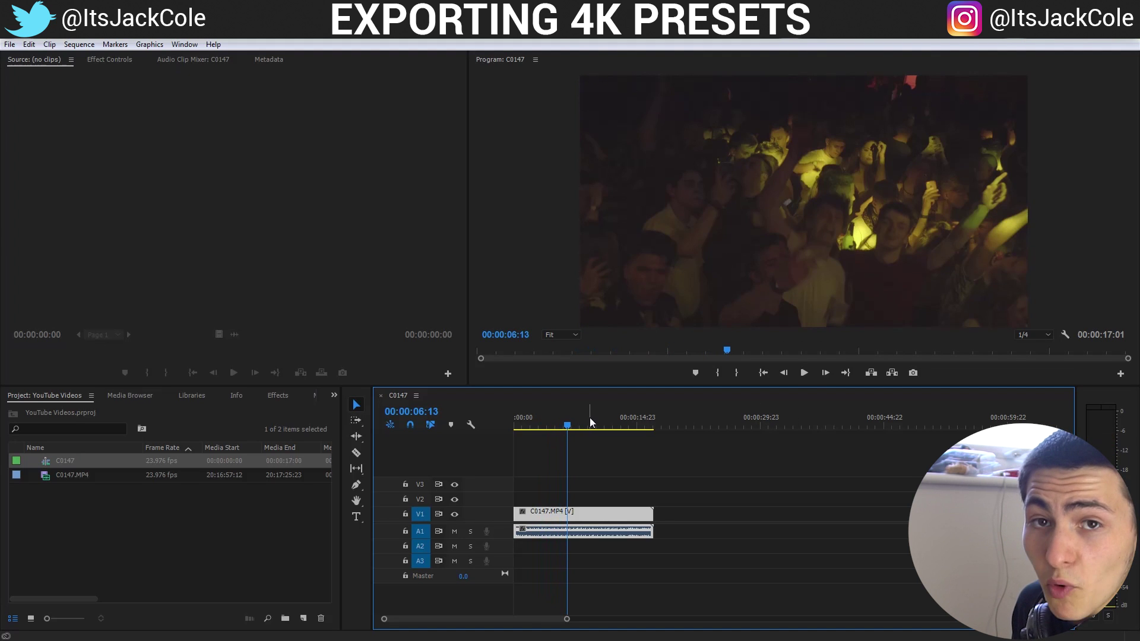
key("Home")
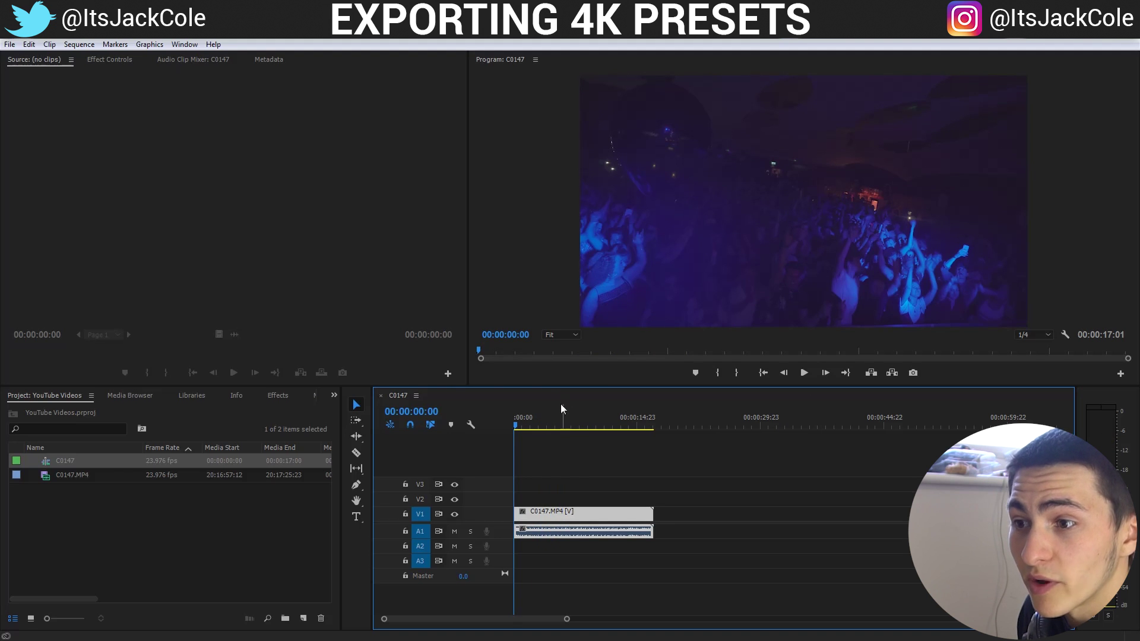
- Scrub to the clip end, then replay from the start, stopping at three seconds
left_click_drag(567, 411, 654, 423)
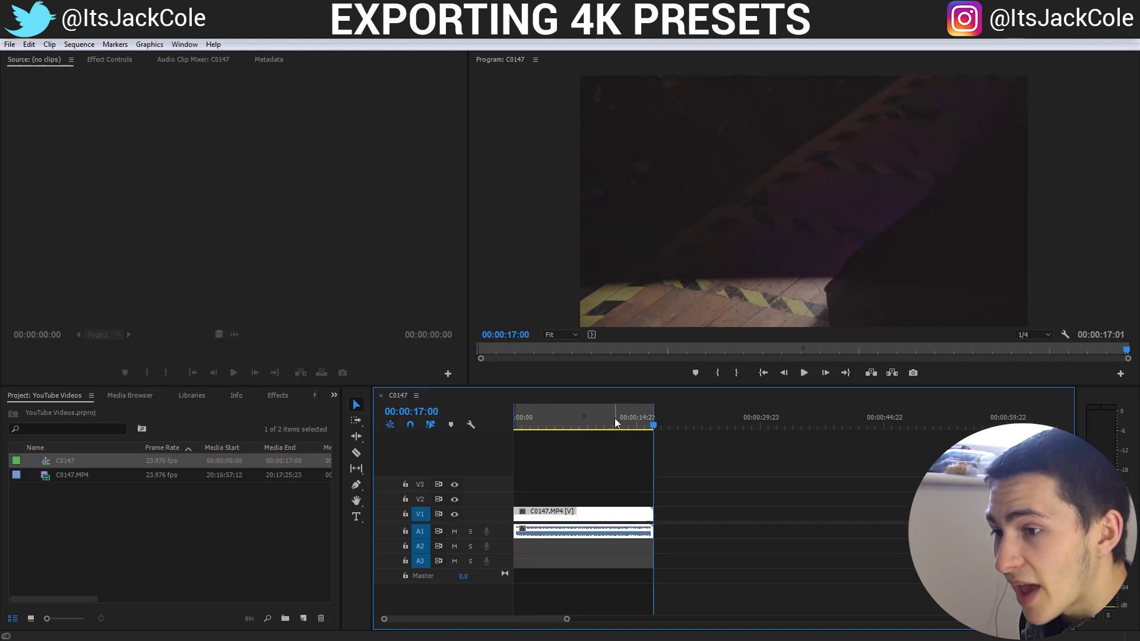
key("Home")
key("space")
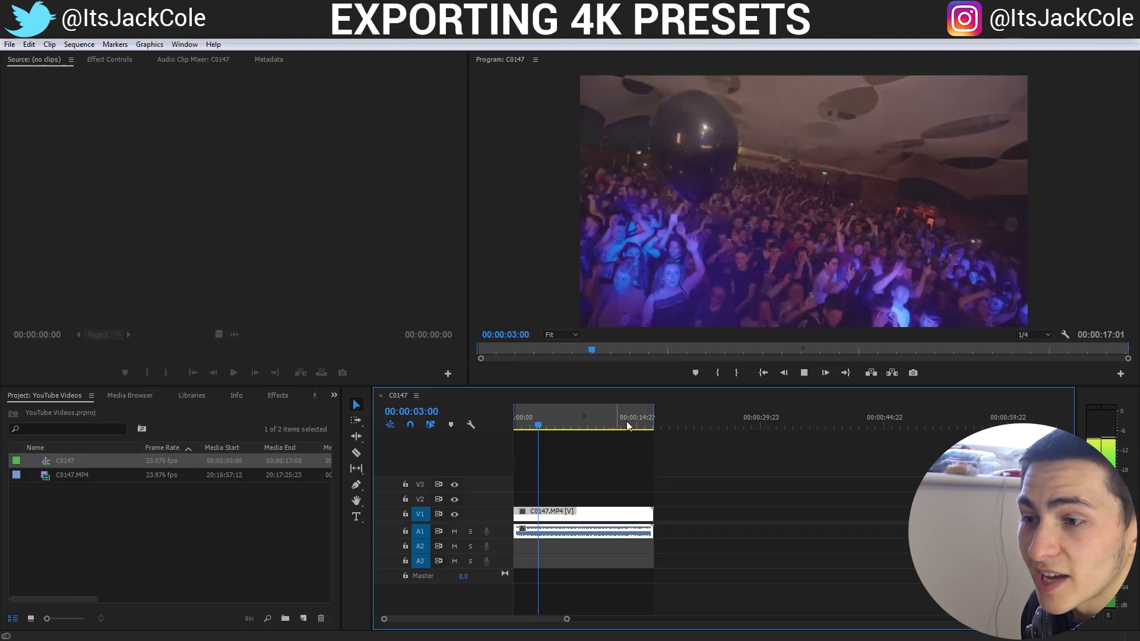
key("space")
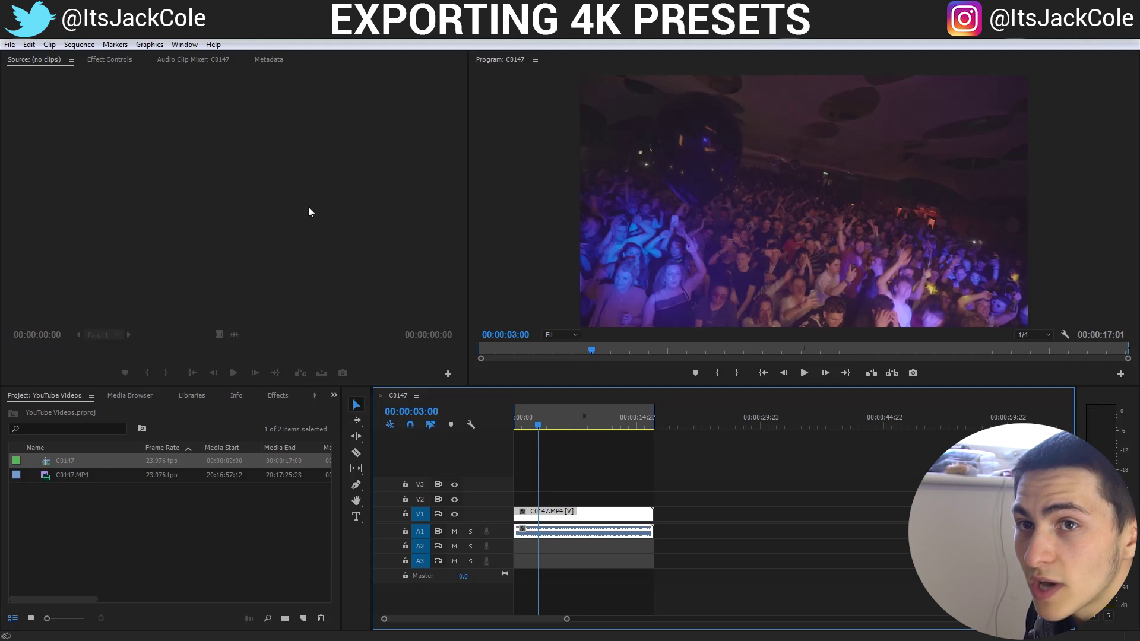
- Open Export Settings for C0147 with Ctrl+M, showing H.264 at 3840x2160
left_click(10, 44)
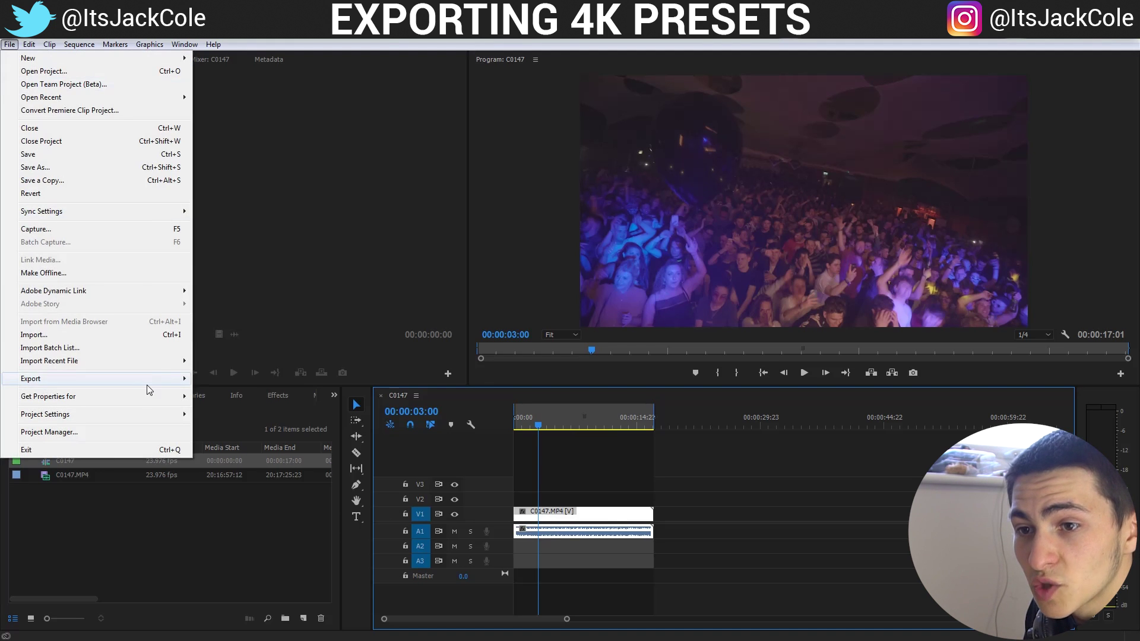
mouse_move(149, 384)
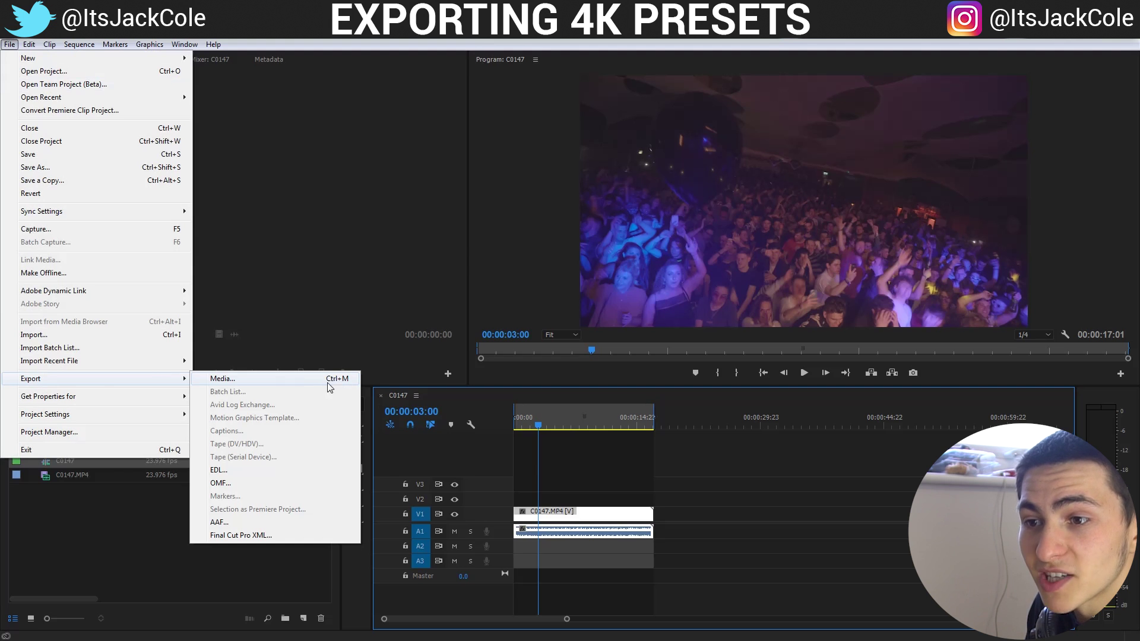
left_click(738, 461)
key("ctrl+m")
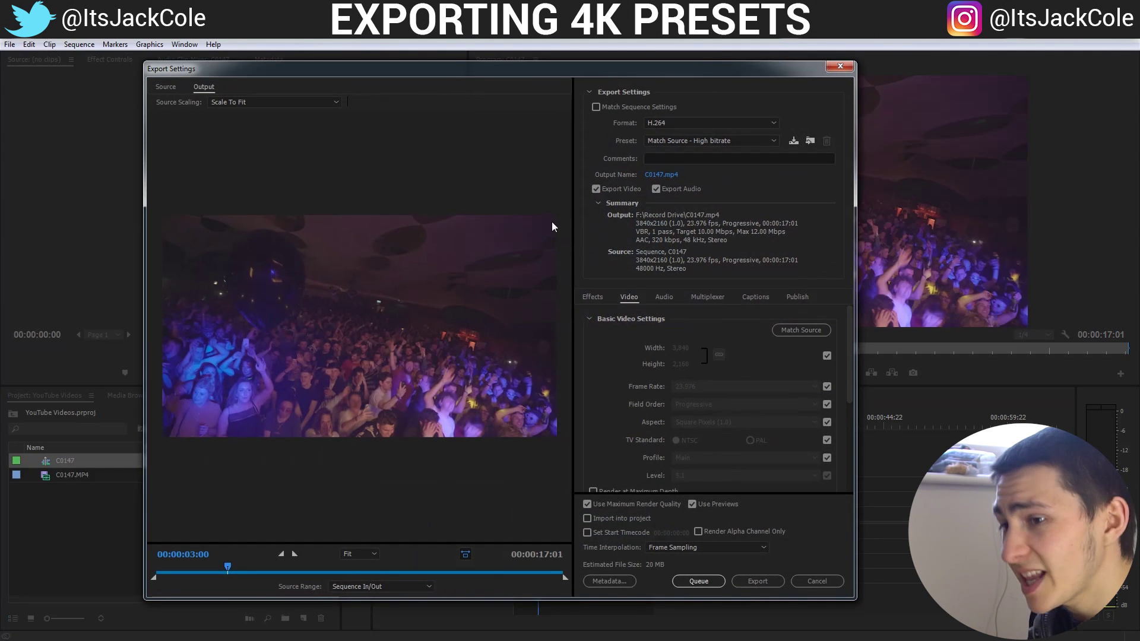
- Keep H.264 format and pick the YouTube 2160p 4K preset (40 Mbps, 3840x2160)
left_click(690, 123)
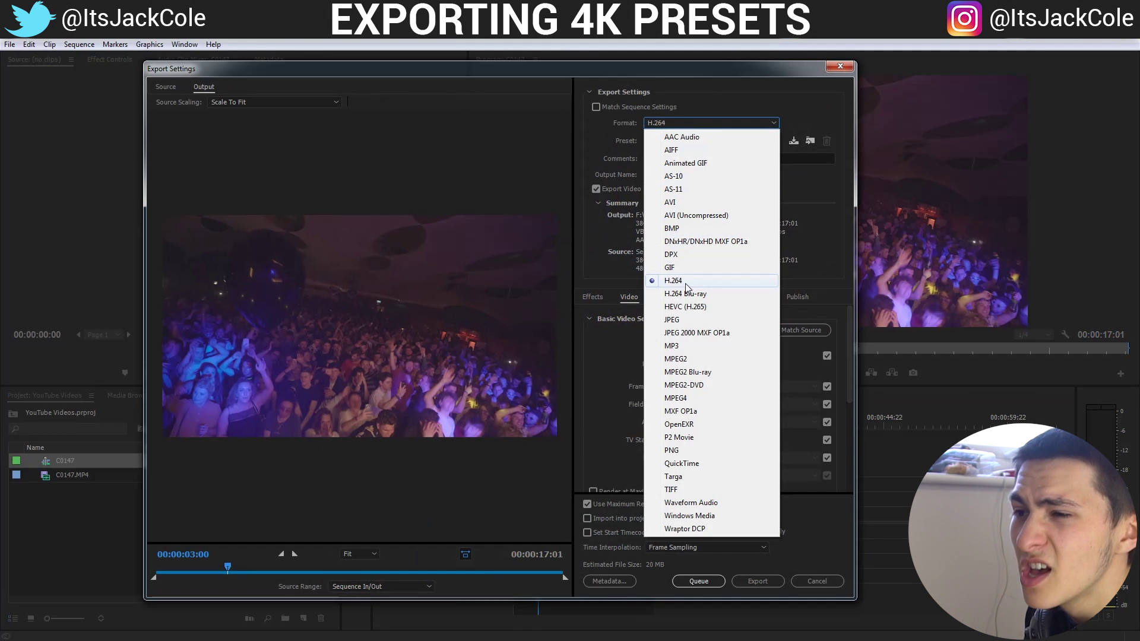
left_click(687, 285)
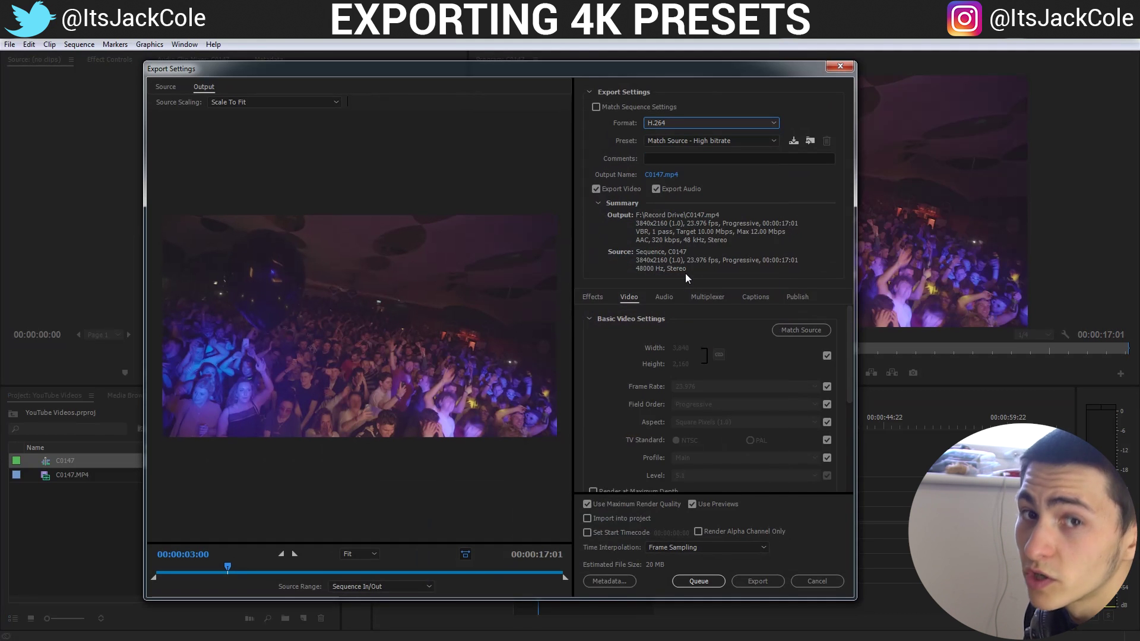
left_click(707, 144)
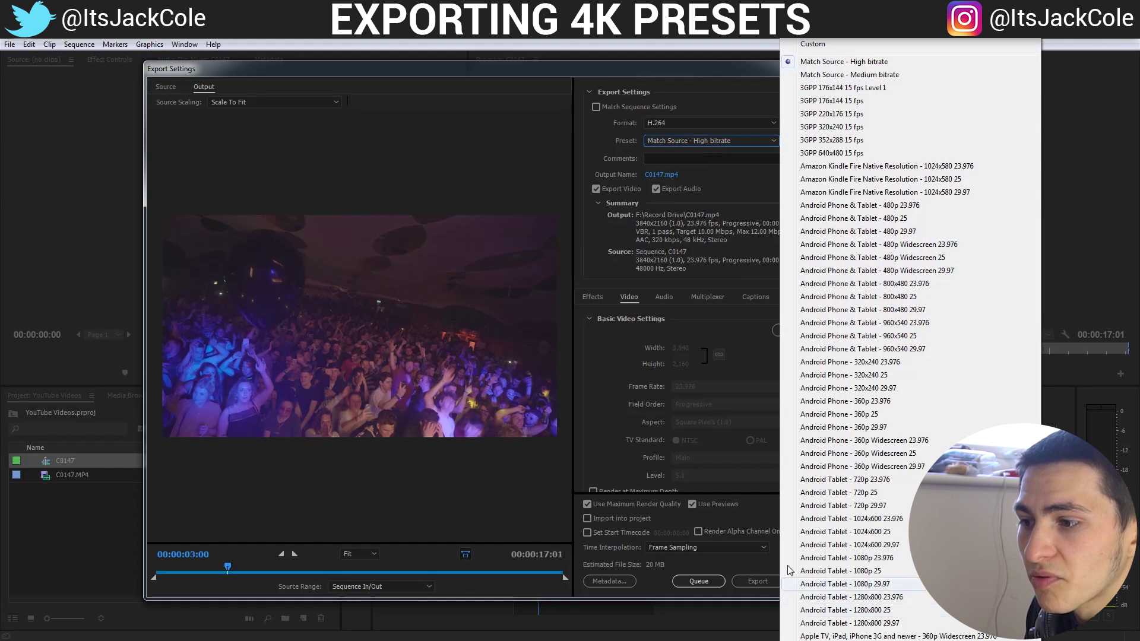
scroll(890, 339, "down", 6)
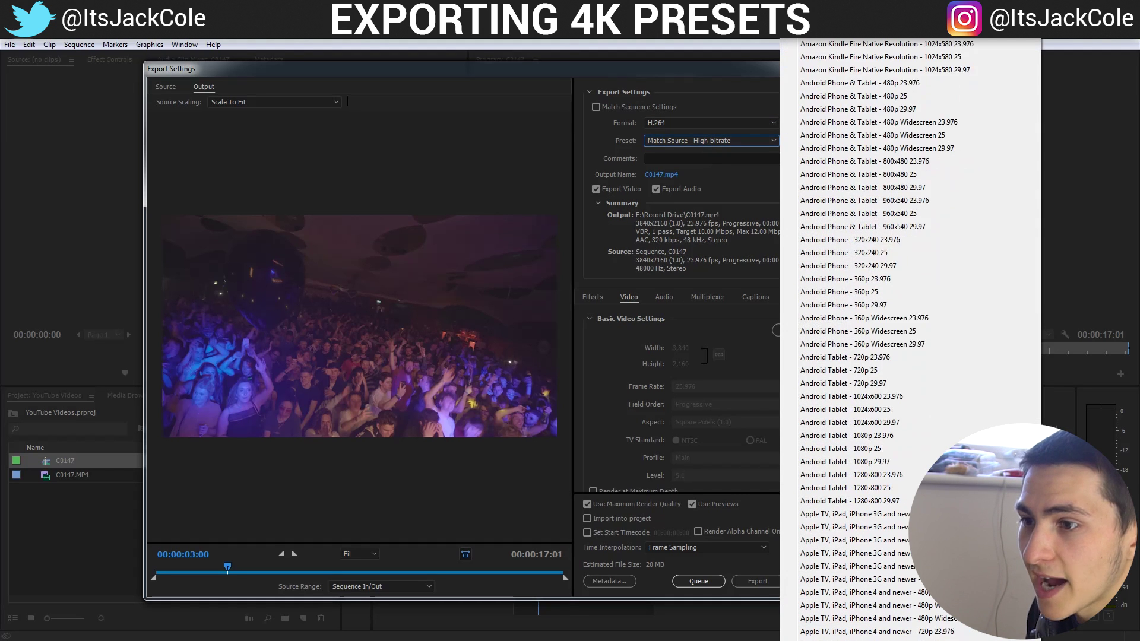
scroll(806, 639, "down", 15)
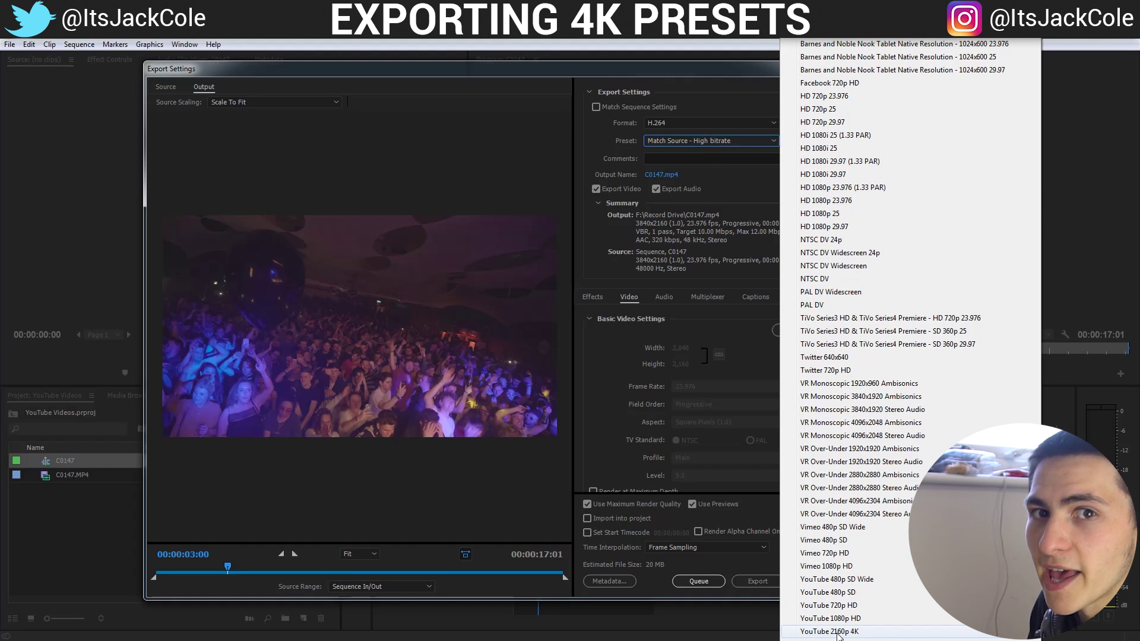
left_click(830, 632)
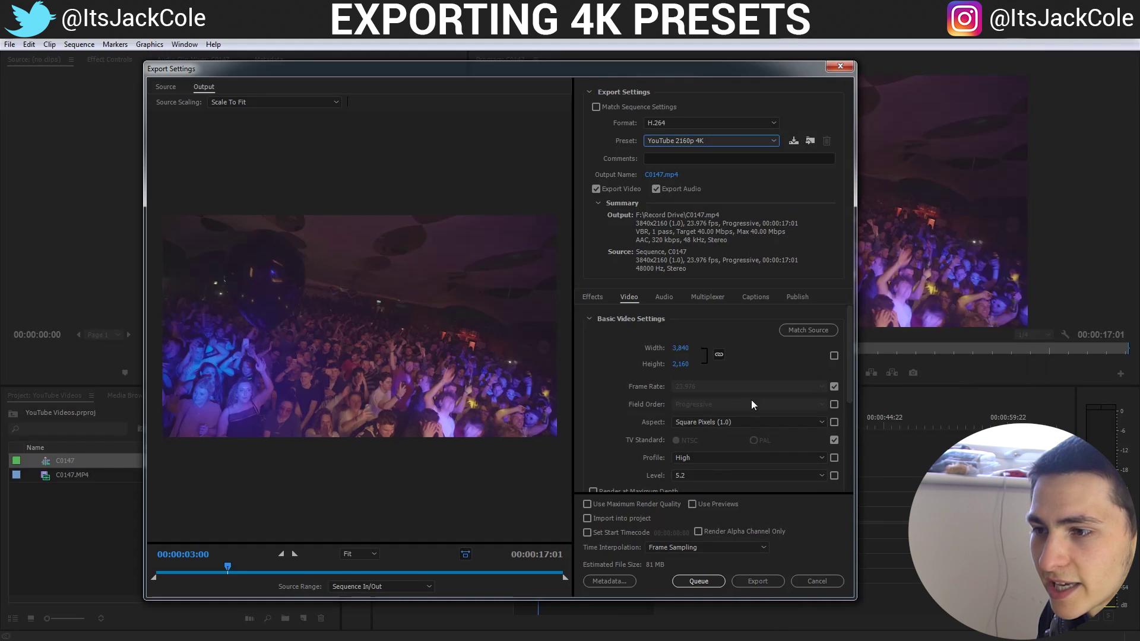
- Enable Maximum Depth, Maximum Render Quality and Use Previews, then start the export
scroll(597, 420, "down", 3)
left_click(629, 378)
left_click(641, 504)
left_click(716, 505)
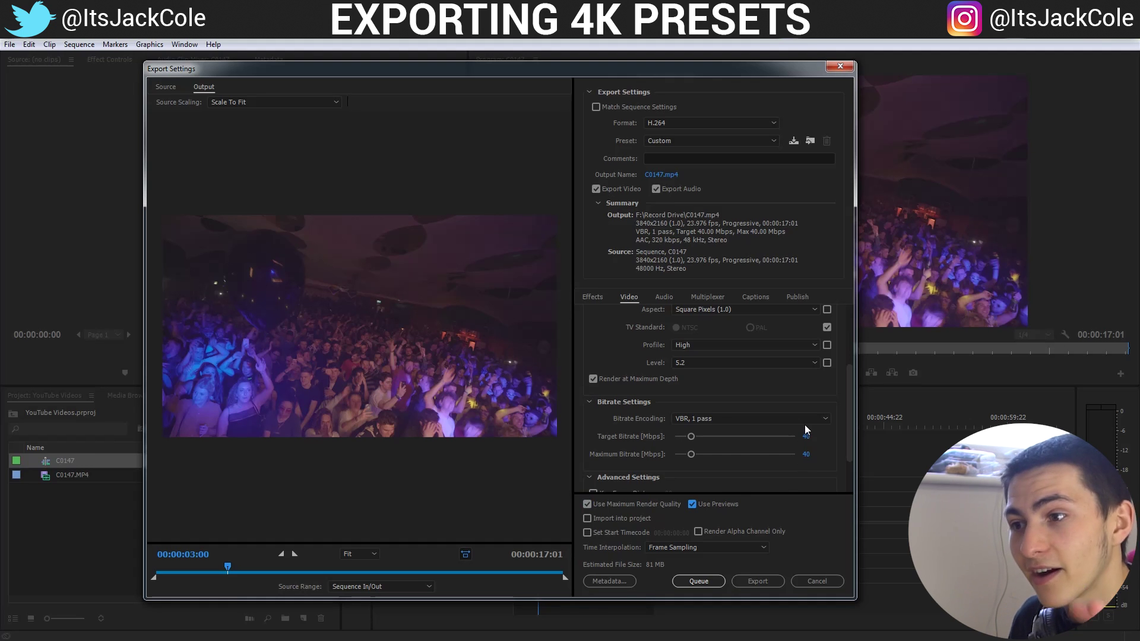
left_click(766, 582)
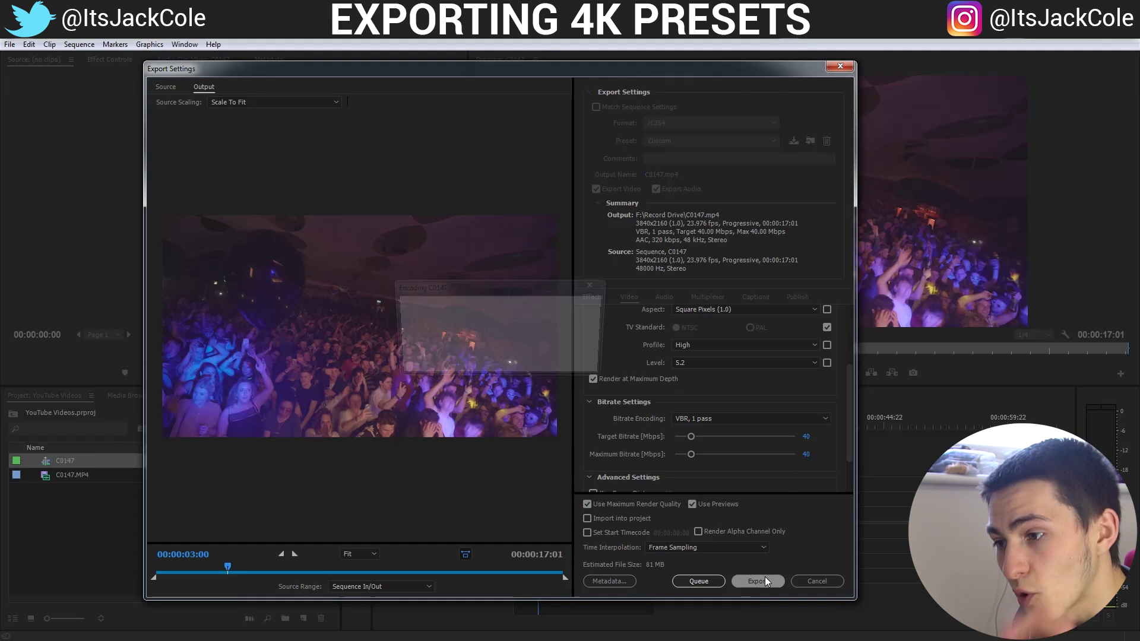